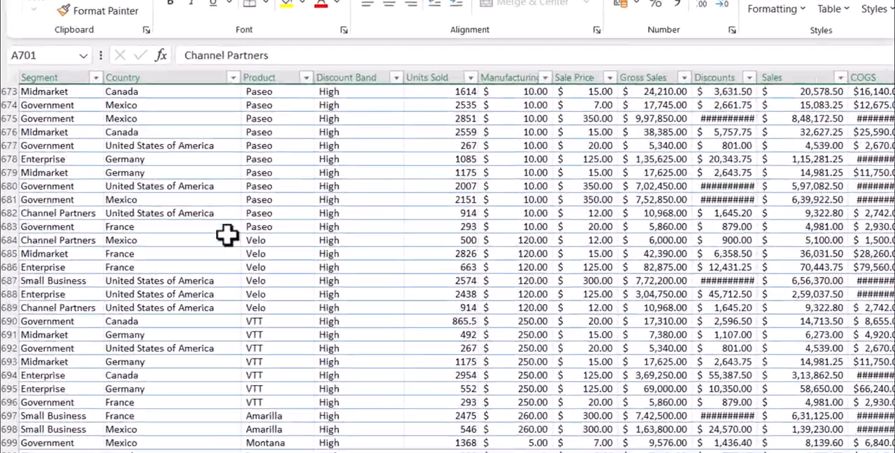
# Step: Review the last rows of the Excel source table and the Power BI dashboard visuals, returning to the Excel workbook
pyautogui.click(150, 220)
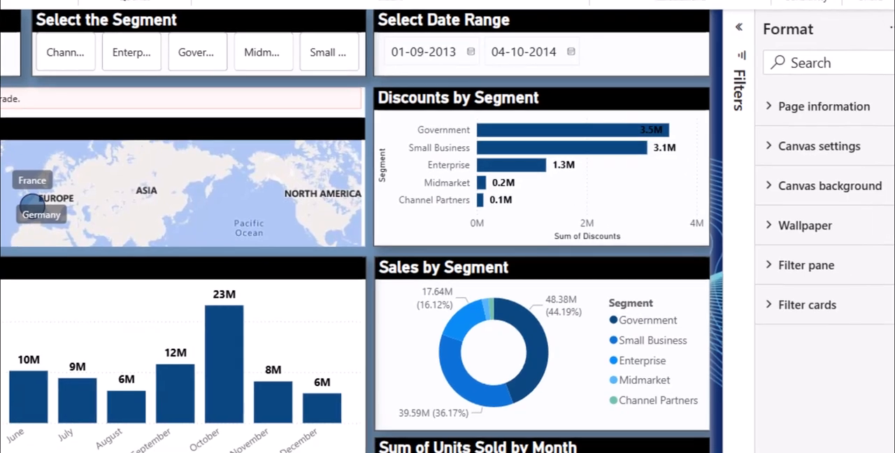
pyautogui.click(477, 53)
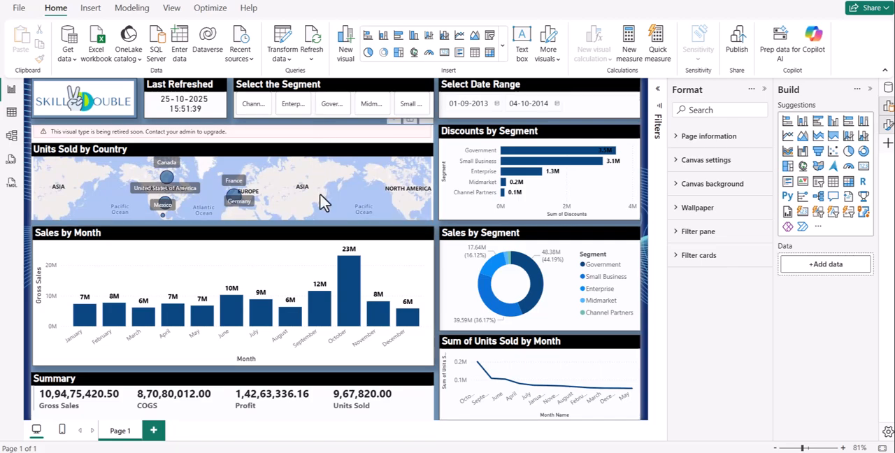
pyautogui.click(461, 451)
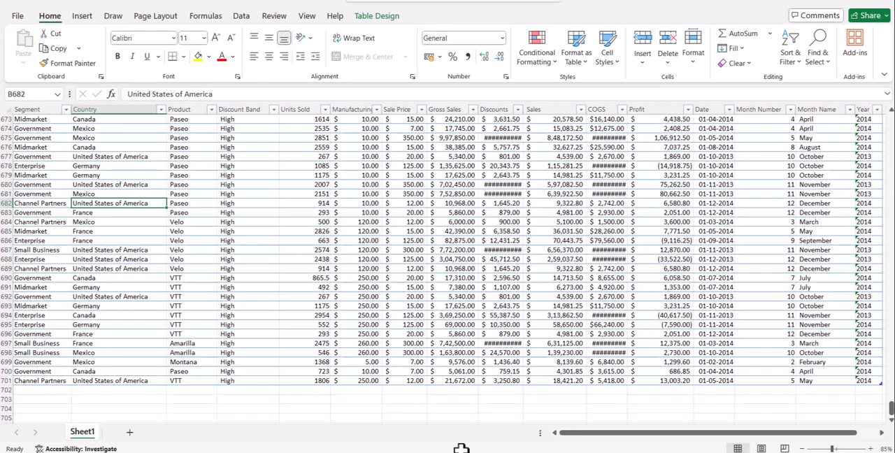
# Step: Copy row 701 into the empty row 702 directly below the sales table
pyautogui.click(5, 381)
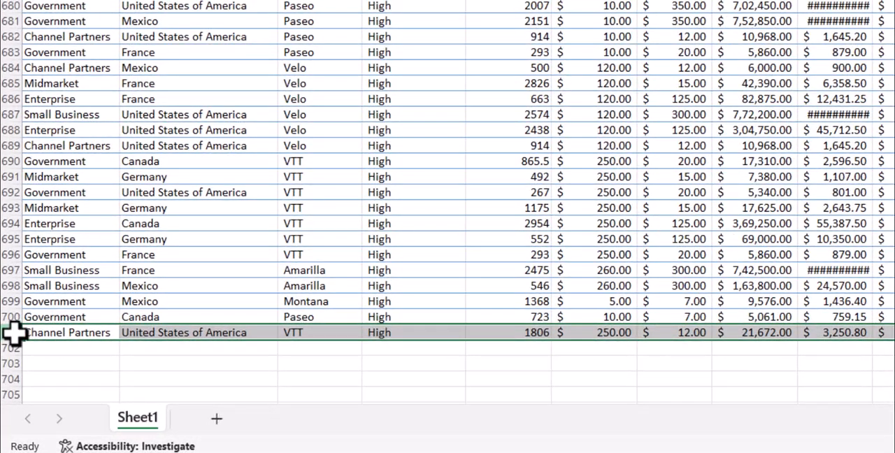
pyautogui.hotkey('ctrl', 'c')
pyautogui.click(8, 346)
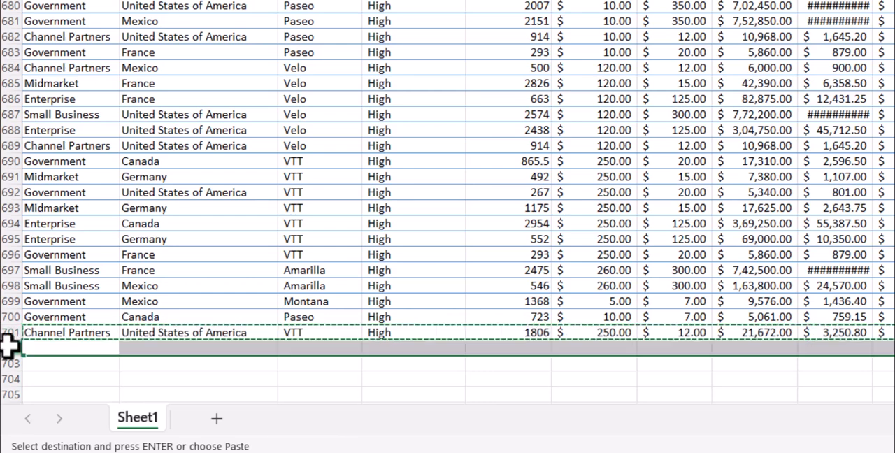
pyautogui.hotkey('ctrl', 'v')
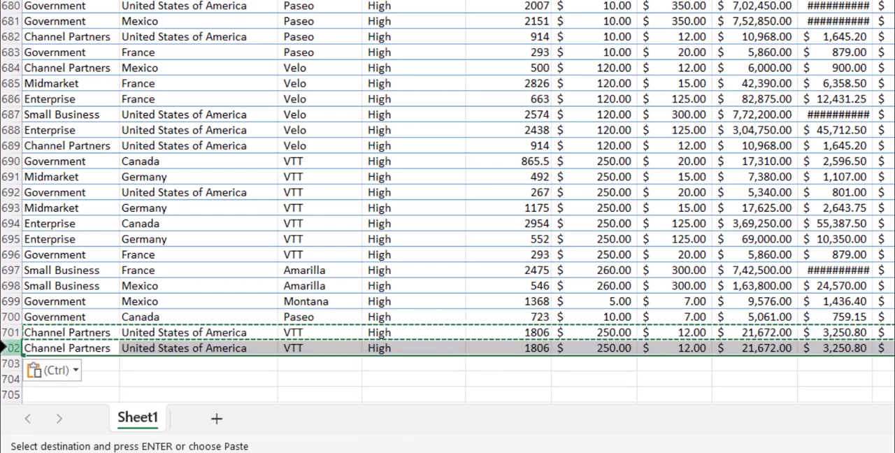
pyautogui.click(189, 285)
pyautogui.click(66, 346)
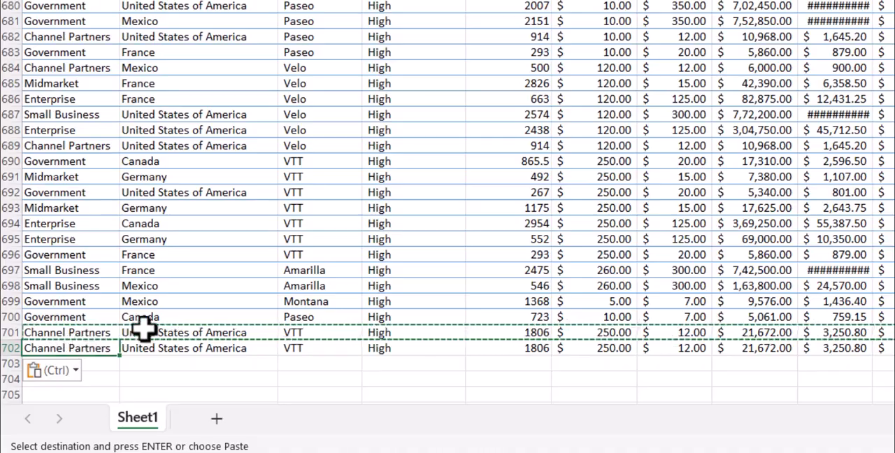
pyautogui.press('Escape')
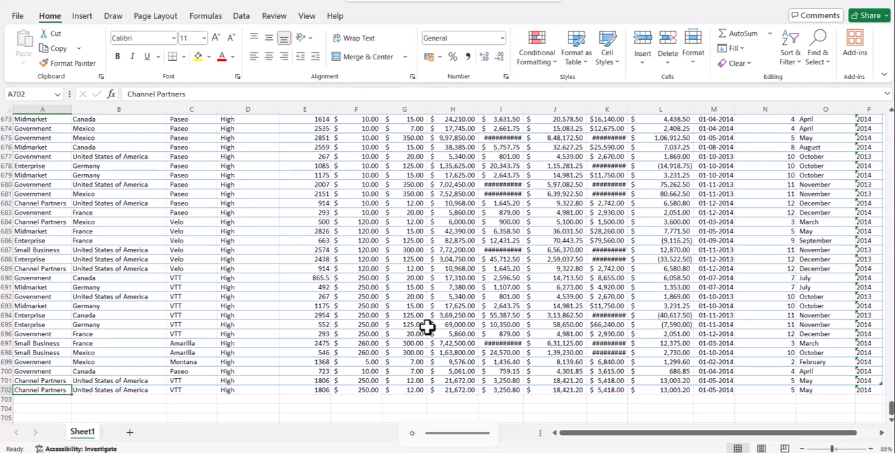
# Step: Switch to the Power BI Demo report and refresh its data
pyautogui.moveTo(529, 452)
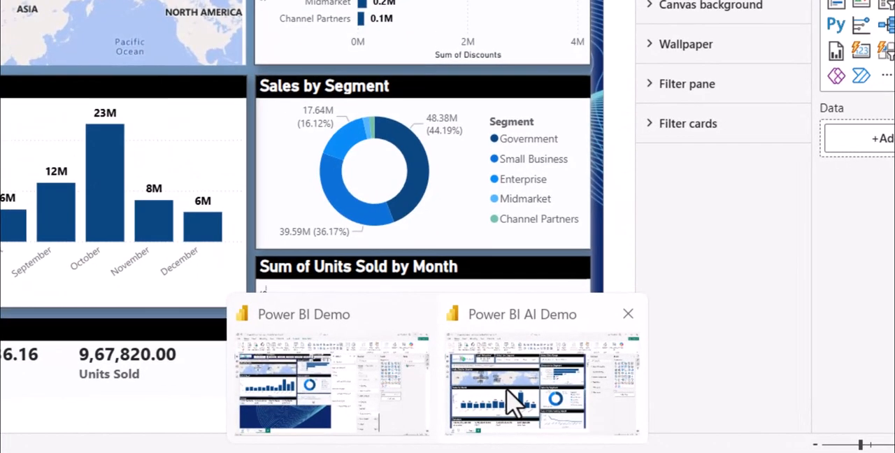
pyautogui.click(508, 390)
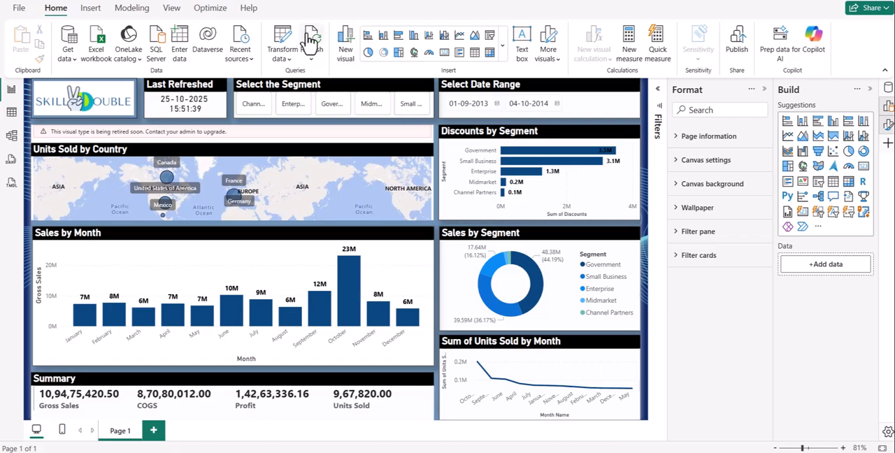
pyautogui.click(309, 42)
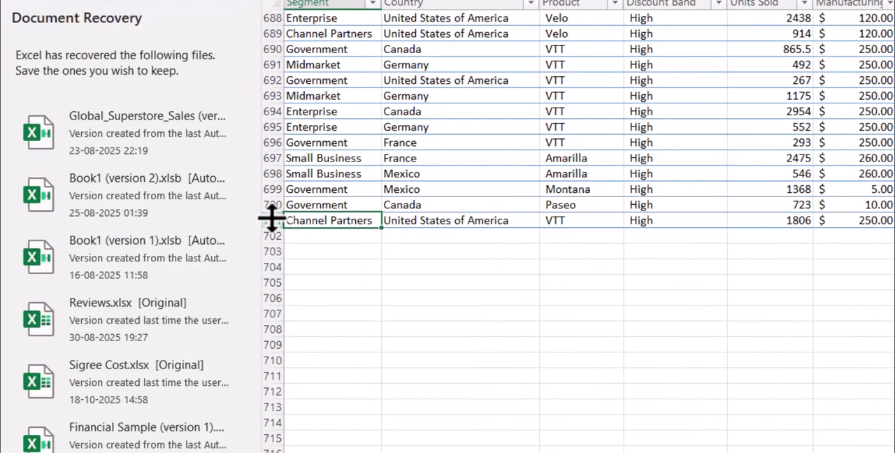
# Step: Insert a table row below row 701 in the Excel workbook and fill it with a copy of row 701
pyautogui.click(271, 221)
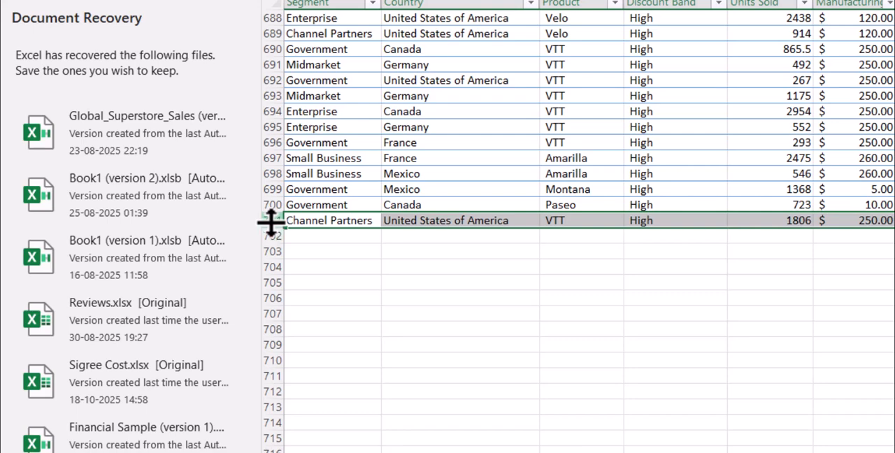
pyautogui.hotkey('ctrl', 'c')
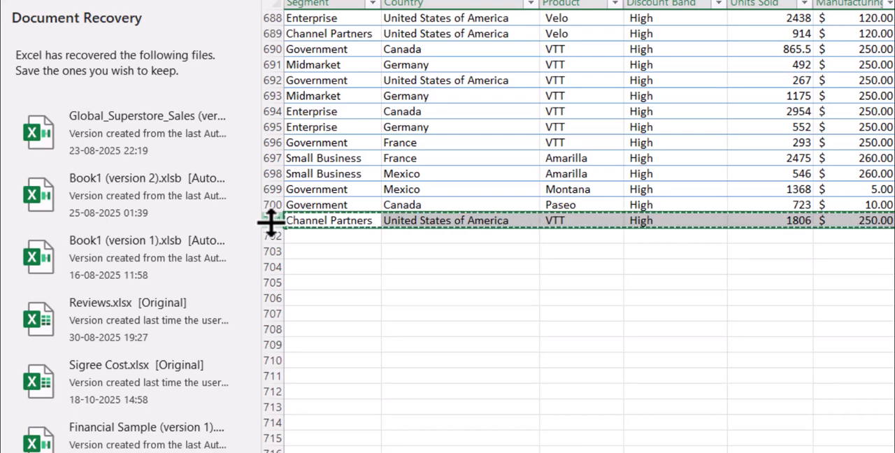
pyautogui.rightClick(313, 224)
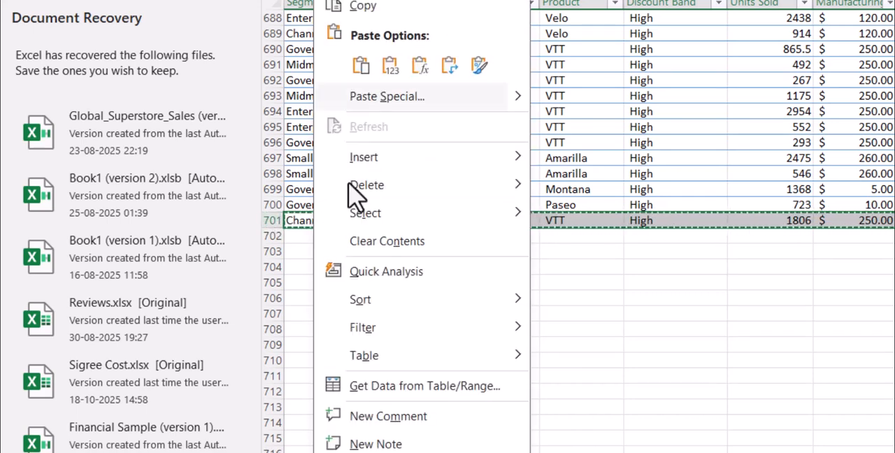
pyautogui.moveTo(388, 159)
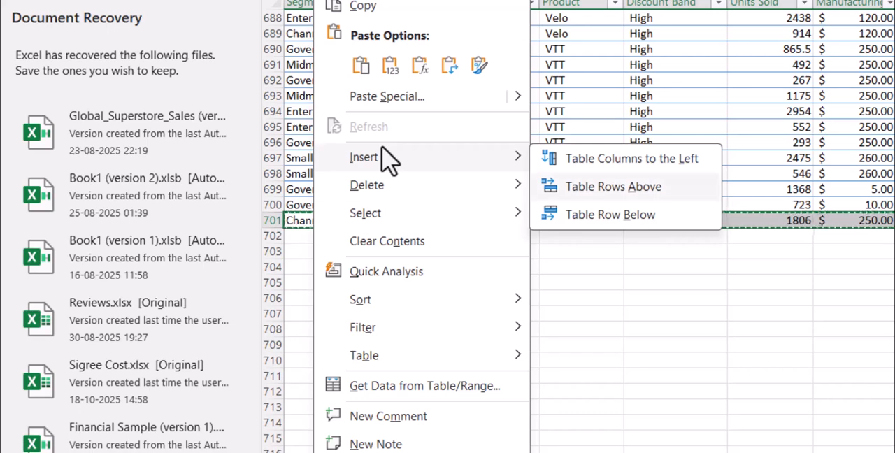
pyautogui.click(650, 217)
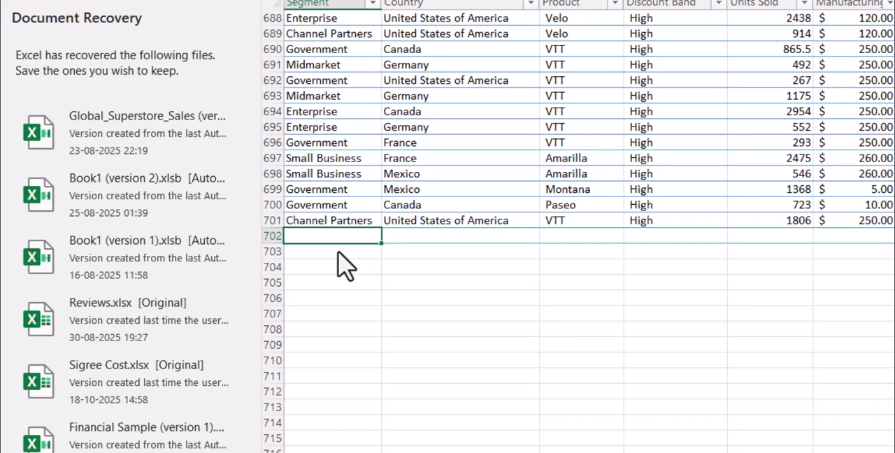
pyautogui.click(274, 222)
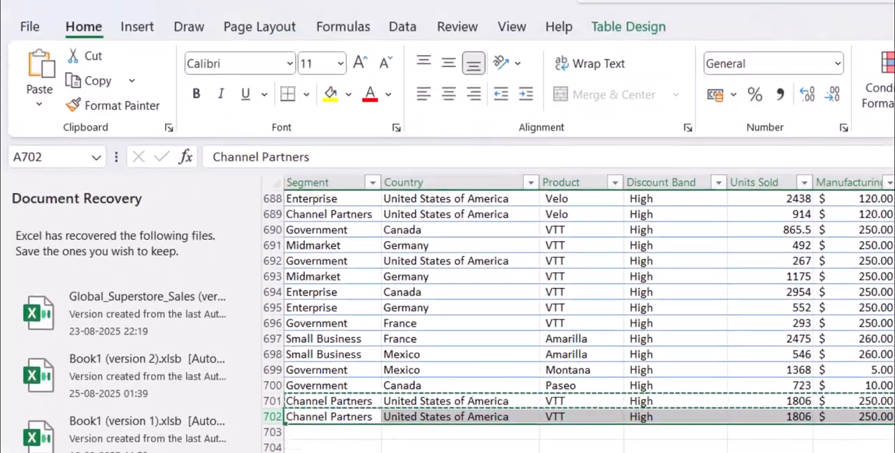
# Step: Close the Document Recovery pane and dismiss its question about the unopened recovered files
pyautogui.click(216, 451)
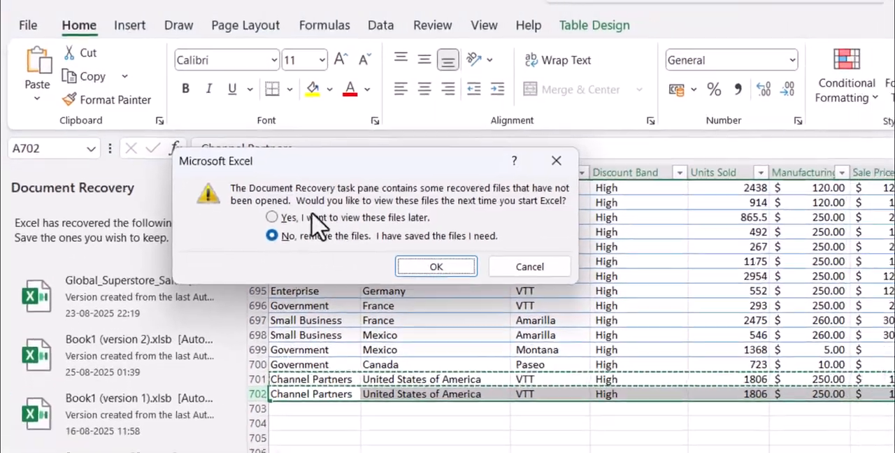
pyautogui.click(327, 115)
pyautogui.click(297, 182)
pyautogui.click(289, 269)
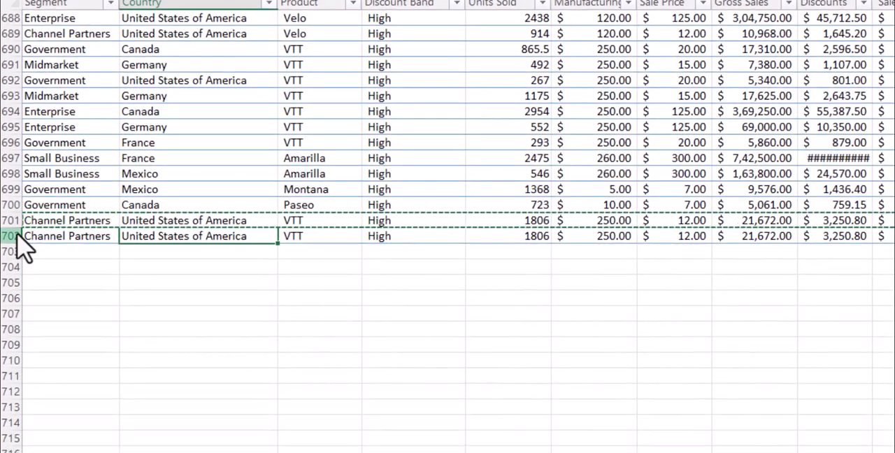
# Step: Check the added row 702 and the Table Design settings of the table it belongs to
pyautogui.click(14, 236)
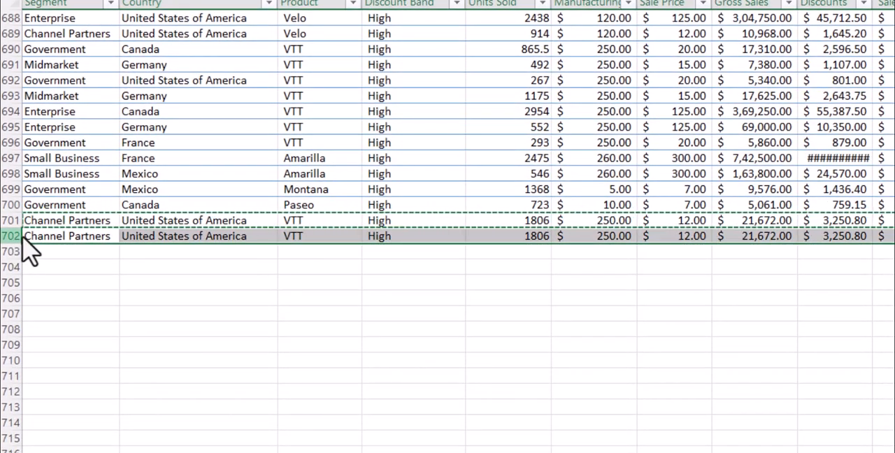
pyautogui.click(123, 236)
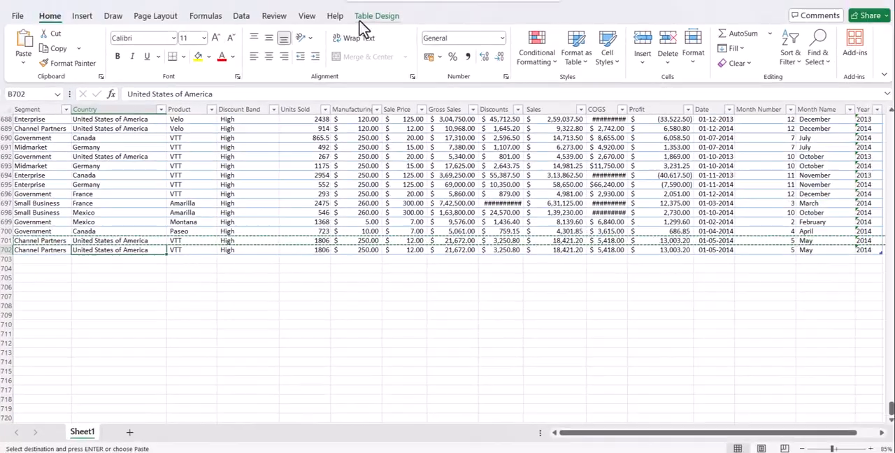
pyautogui.click(370, 16)
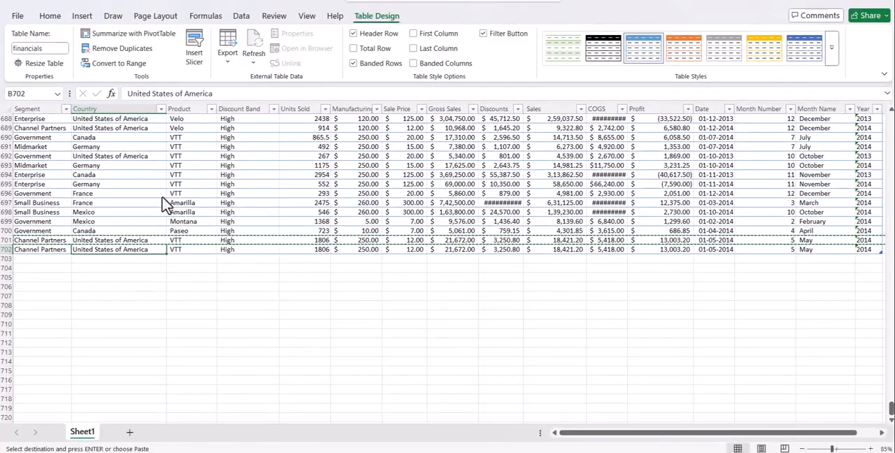
# Step: Examine the records of the financials table from its last rows up to the header row and back into the data
pyautogui.scroll(1, 130, 234)
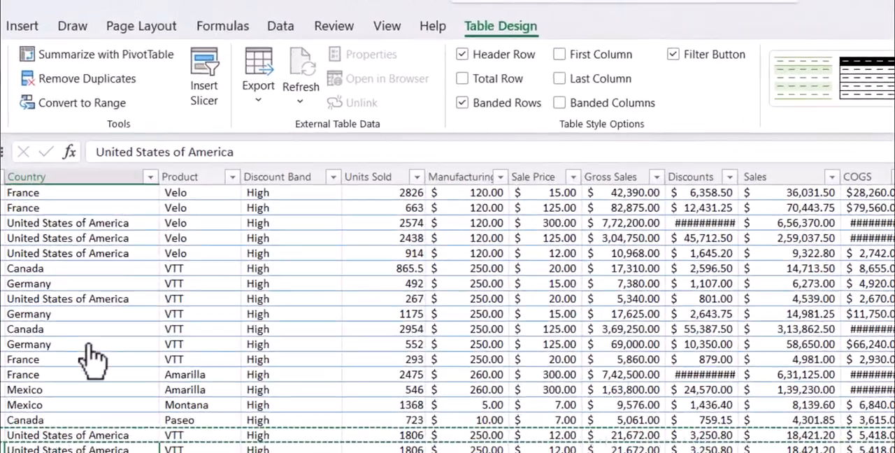
pyautogui.click(82, 330)
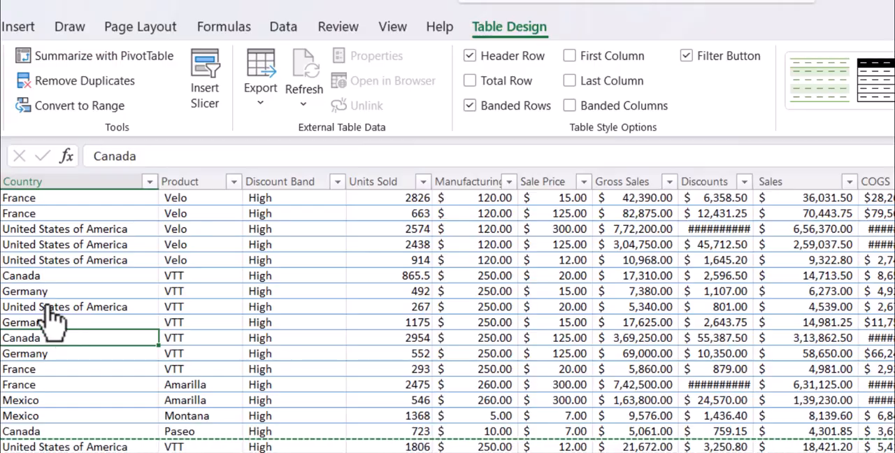
pyautogui.scroll(3, 49, 318)
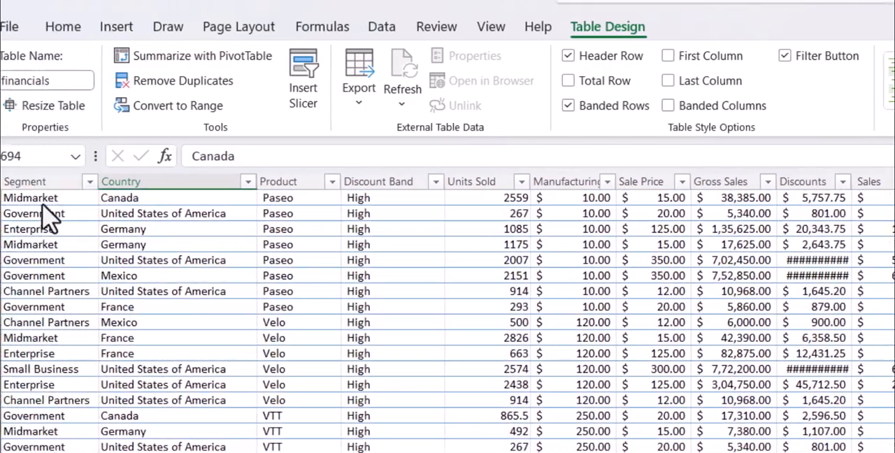
pyautogui.click(44, 202)
pyautogui.moveTo(68, 193); pyautogui.dragTo(845, 362)
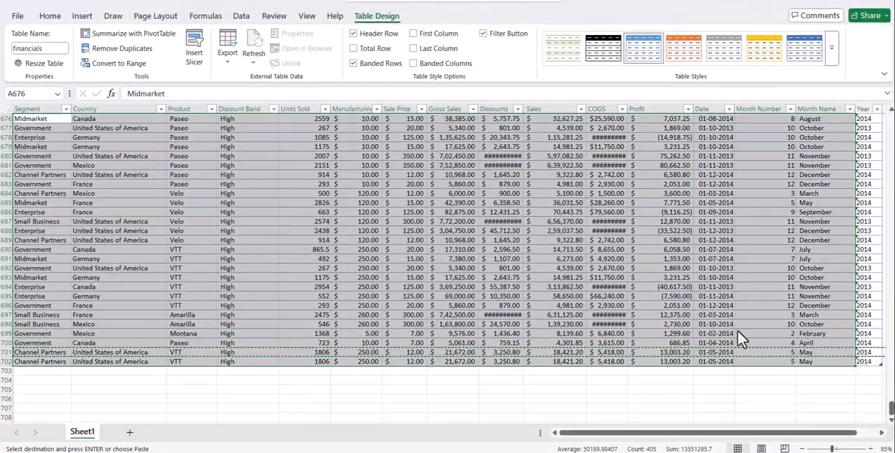
pyautogui.scroll(16, 293, 203)
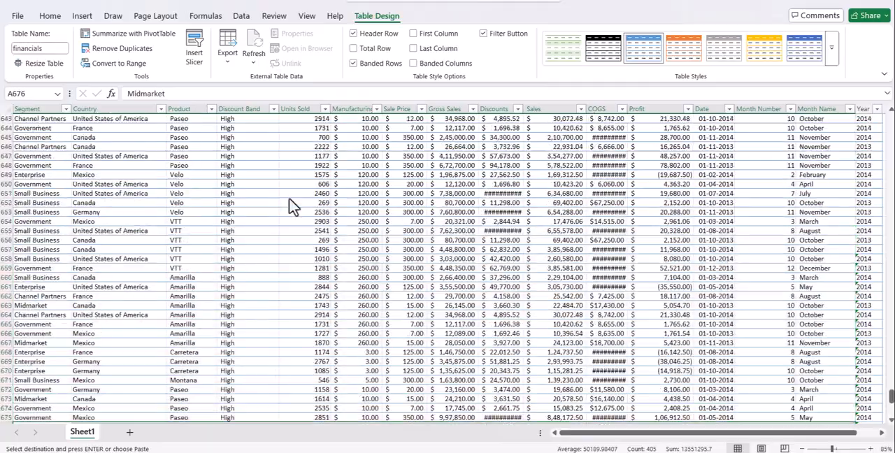
pyautogui.moveTo(890, 396); pyautogui.dragTo(891, 121)
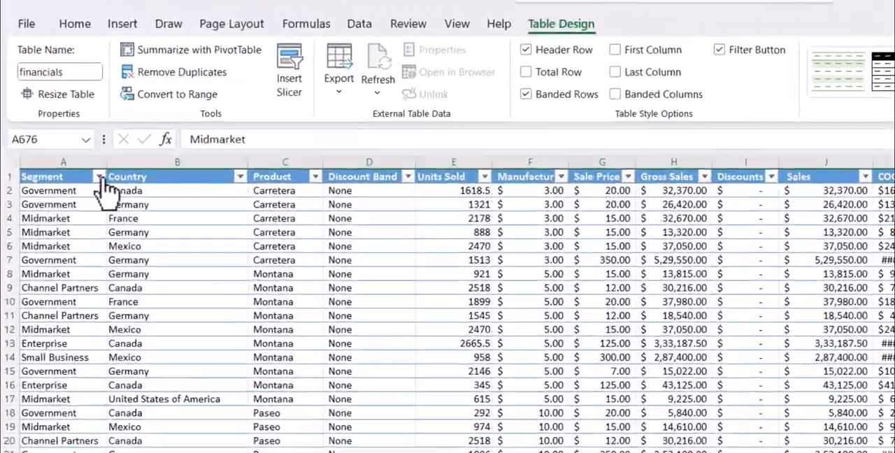
pyautogui.click(42, 119)
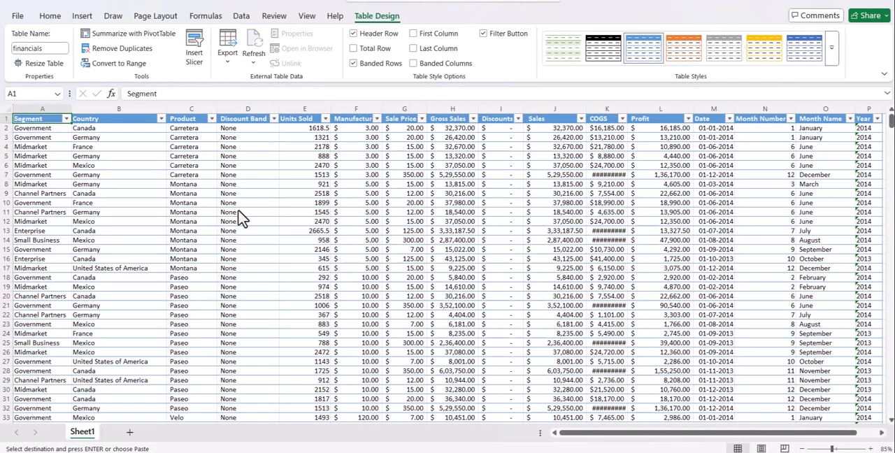
pyautogui.scroll(-7, 241, 218)
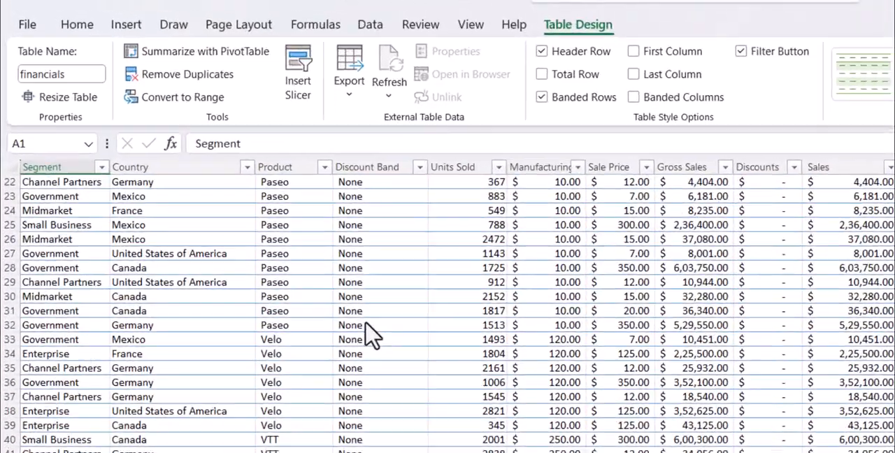
pyautogui.click(238, 211)
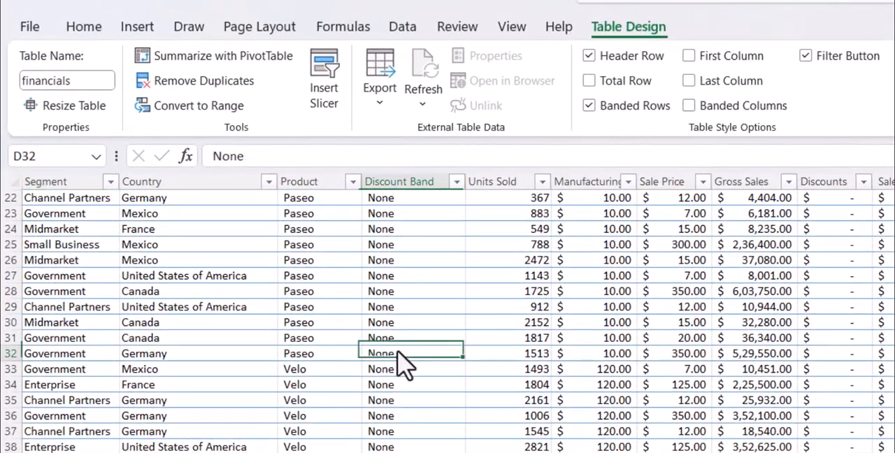
pyautogui.click(409, 447)
pyautogui.click(226, 401)
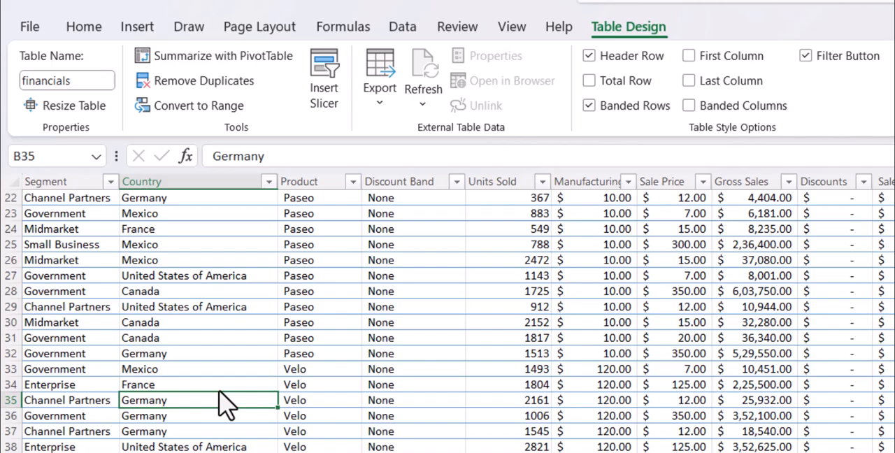
# Step: Bring up the table insertion options and select the full data range from the Segment header in A1 through row 702
pyautogui.click(138, 27)
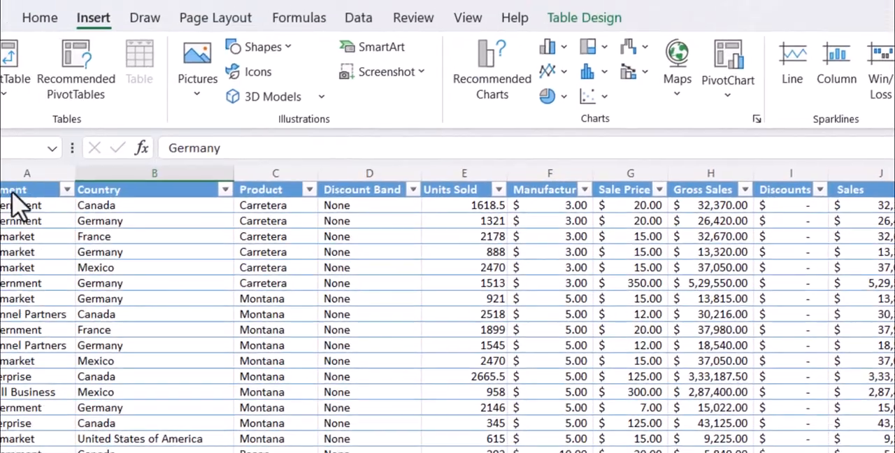
pyautogui.click(57, 201)
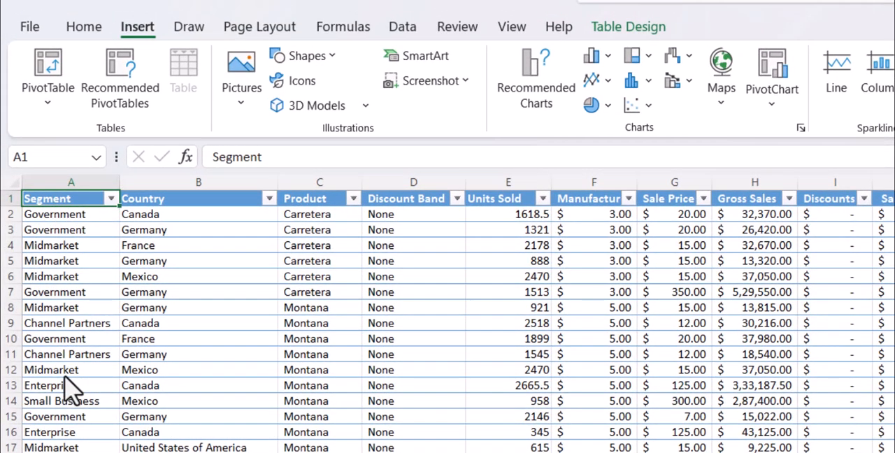
pyautogui.hotkey('ctrl', 'shift', 'Right')
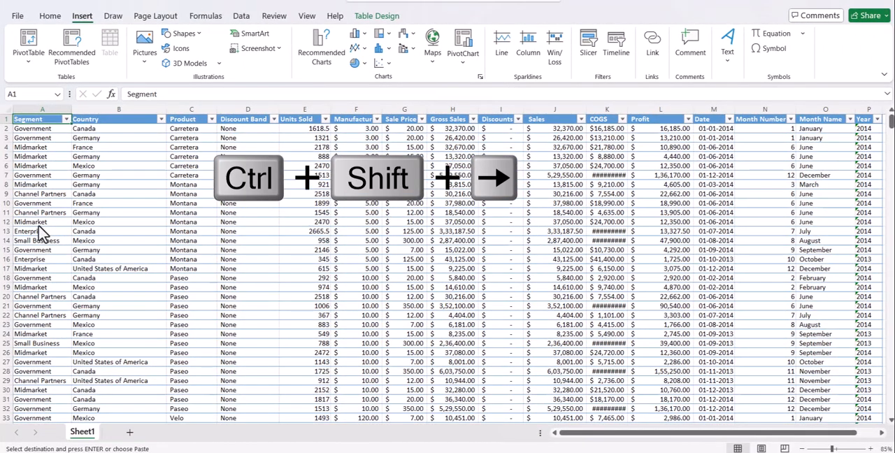
pyautogui.hotkey('ctrl', 'shift', 'Down')
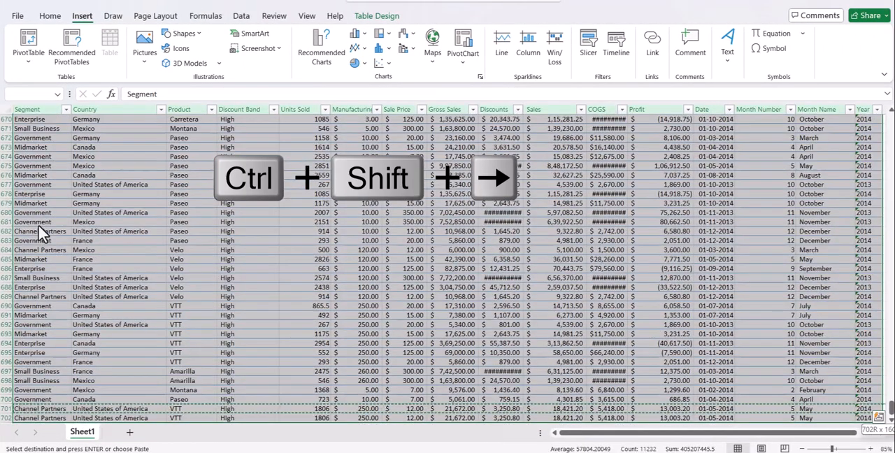
pyautogui.scroll(-2, 38, 227)
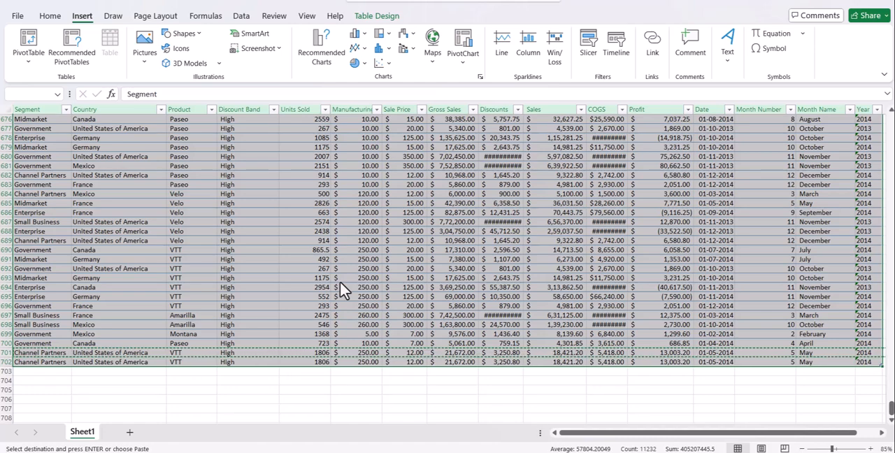
# Step: Switch to the Power BI report, refresh its data, and open the financials table's data view
pyautogui.click(241, 270)
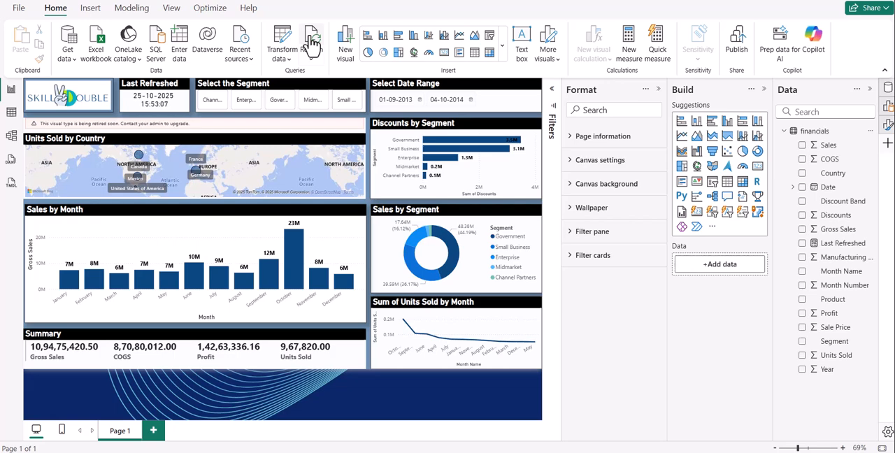
pyautogui.click(311, 43)
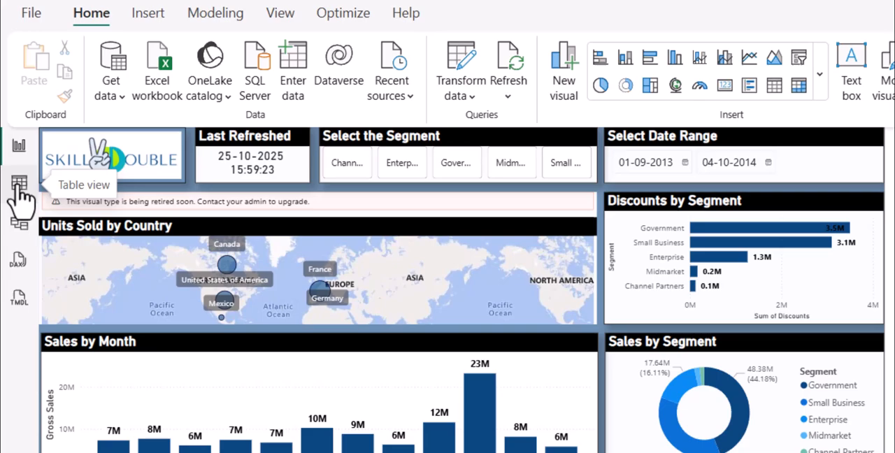
pyautogui.click(13, 131)
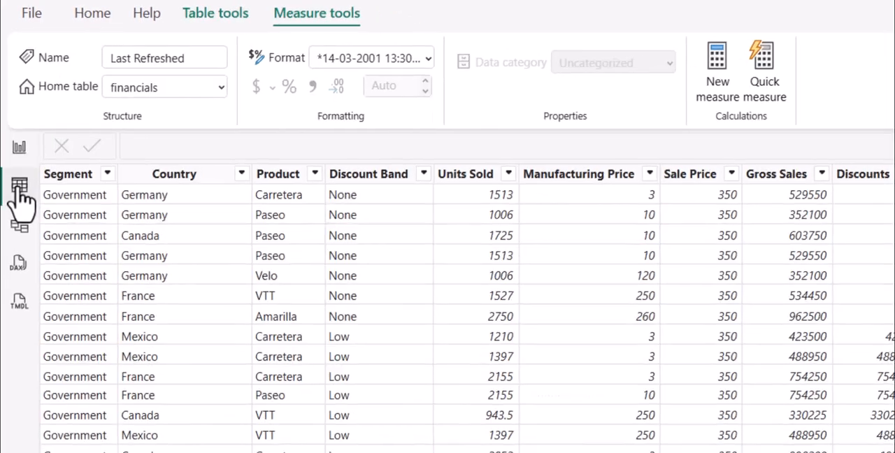